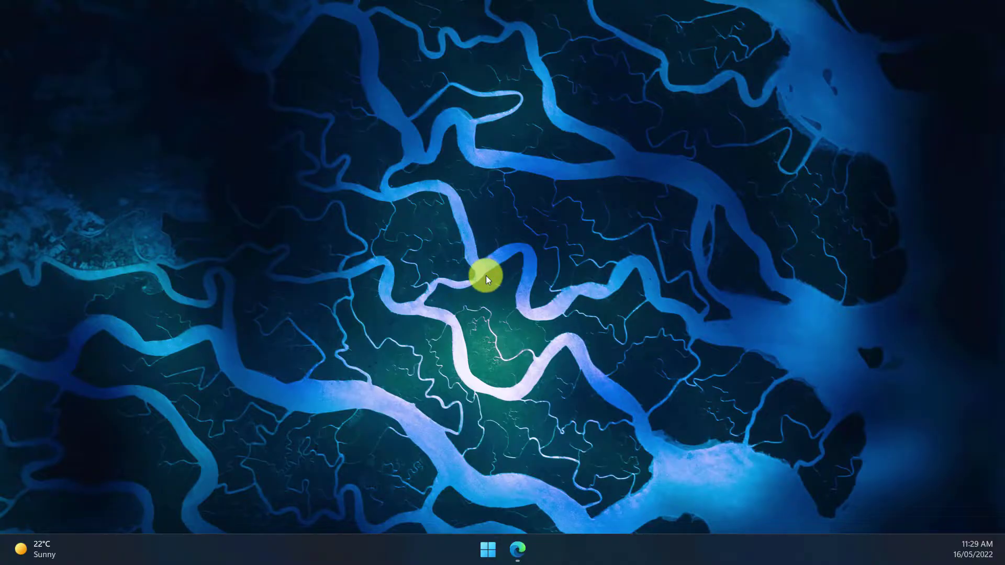
Step: Launch Microsoft Forms from the Office.com app launcher in Edge
click(518, 550)
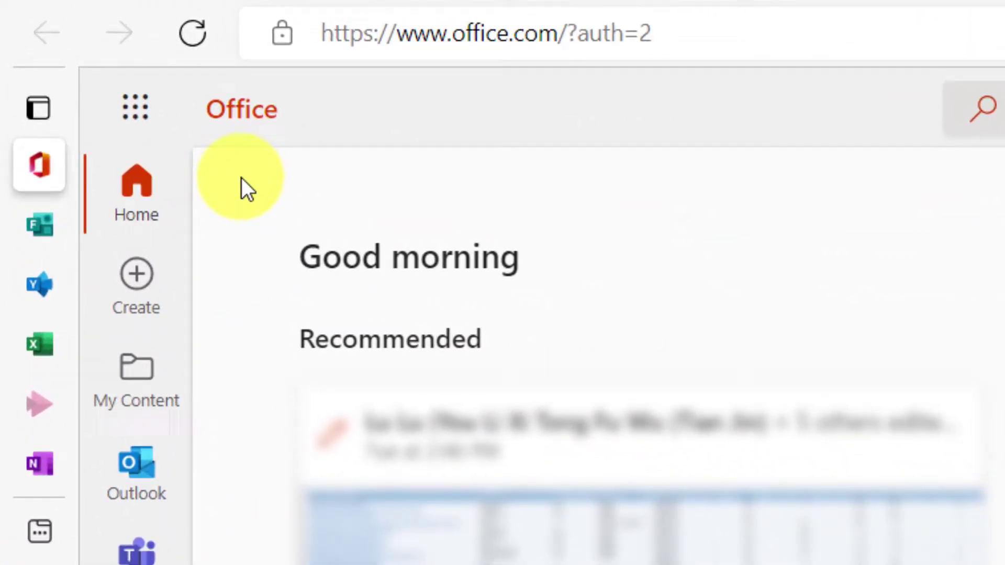
click(134, 108)
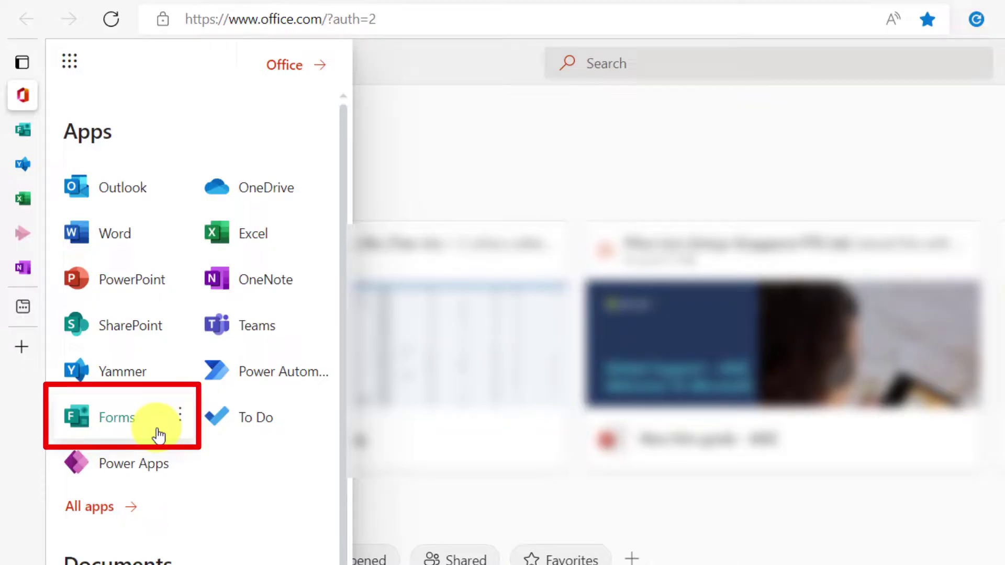
click(158, 434)
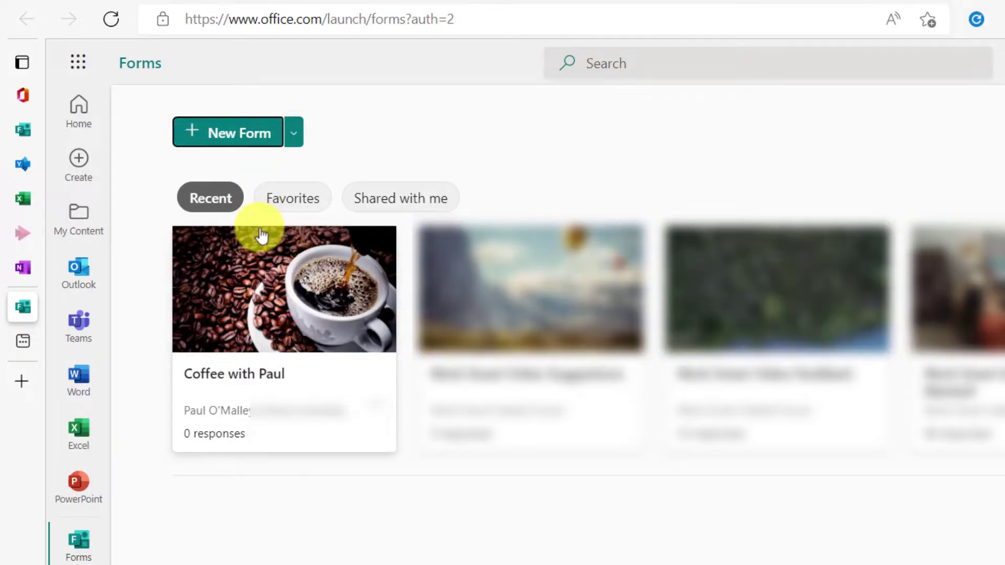
Step: Open the Coffee with Paul form and review its weekday and two meeting-time questions
click(255, 377)
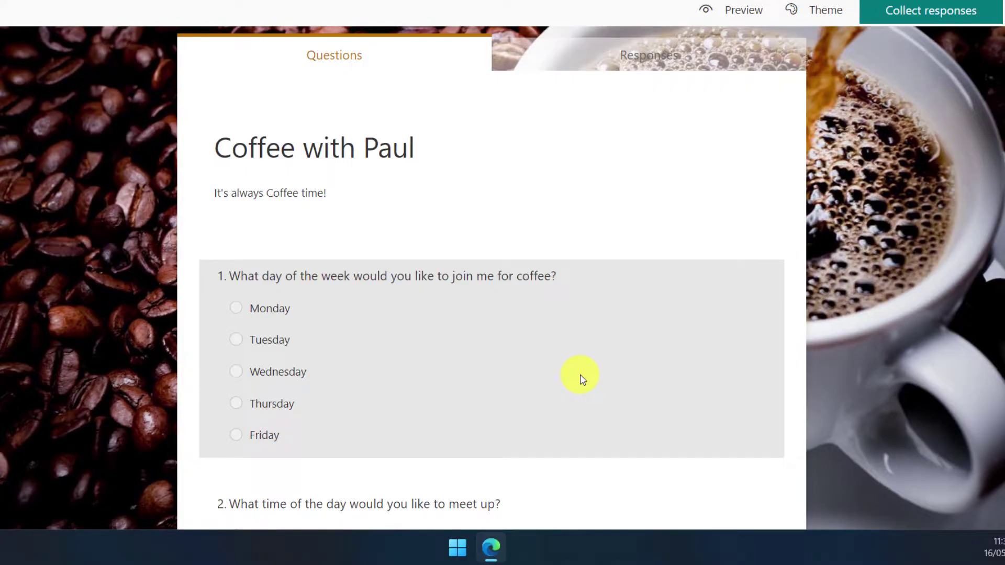
scroll(581, 378, down, 3)
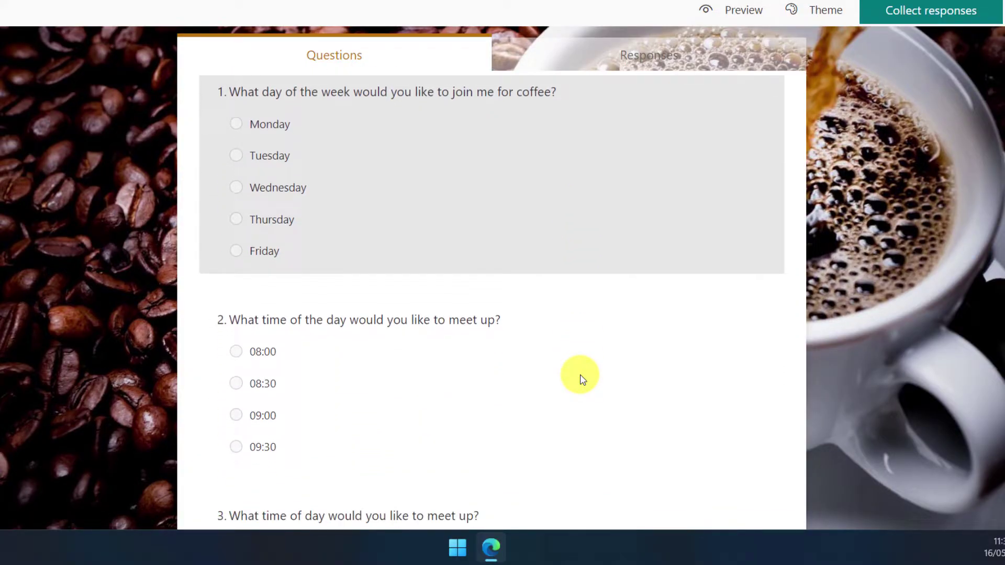
scroll(581, 378, down, 3)
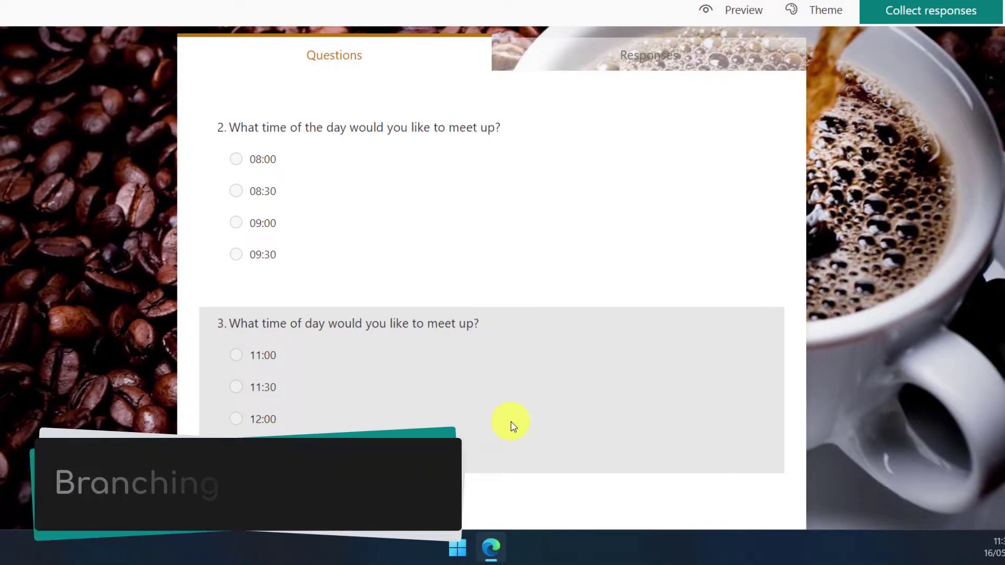
scroll(513, 427, up, 1)
scroll(513, 427, up, 4)
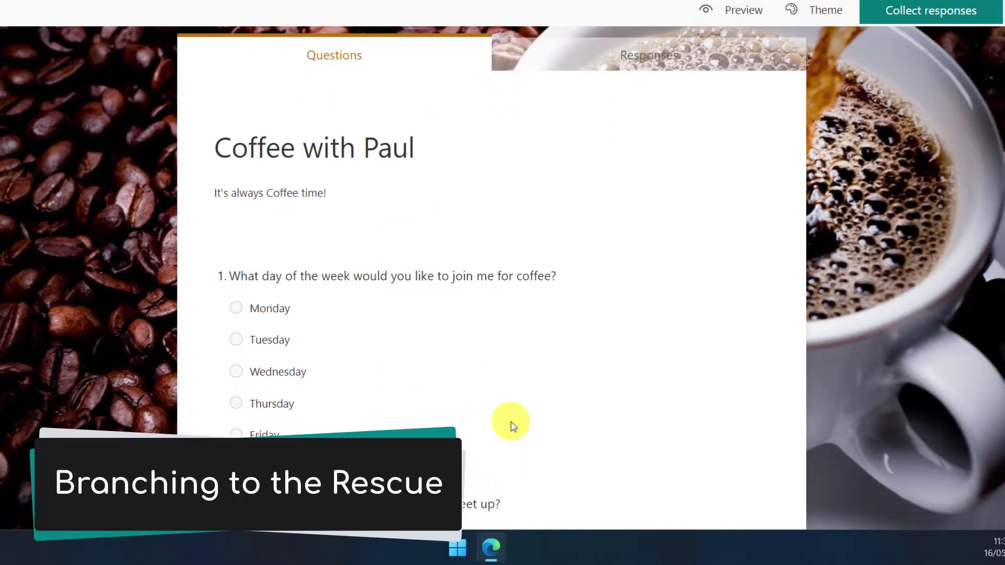
Step: Add branching to question 1 through its More settings menu
click(457, 343)
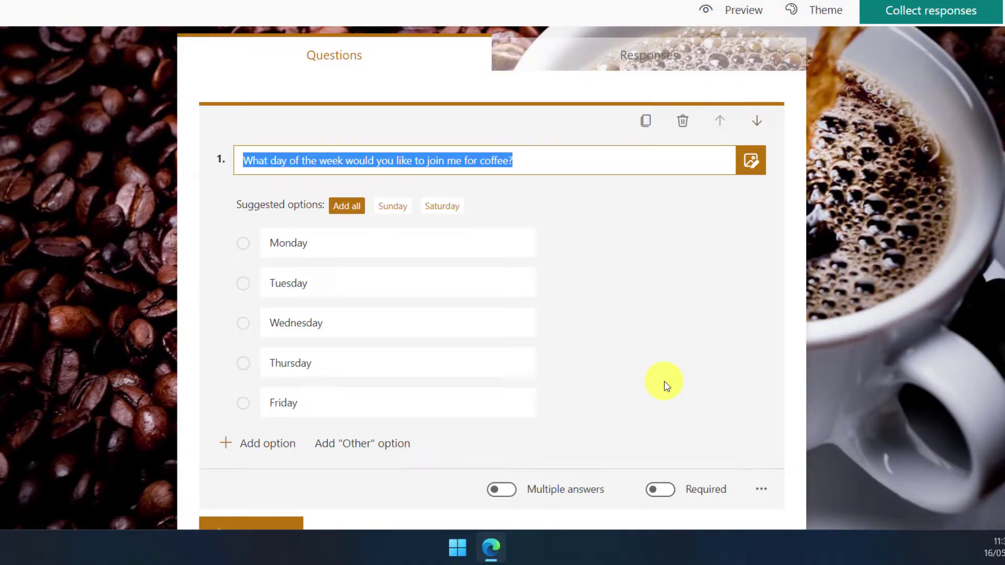
scroll(664, 386, down, 4)
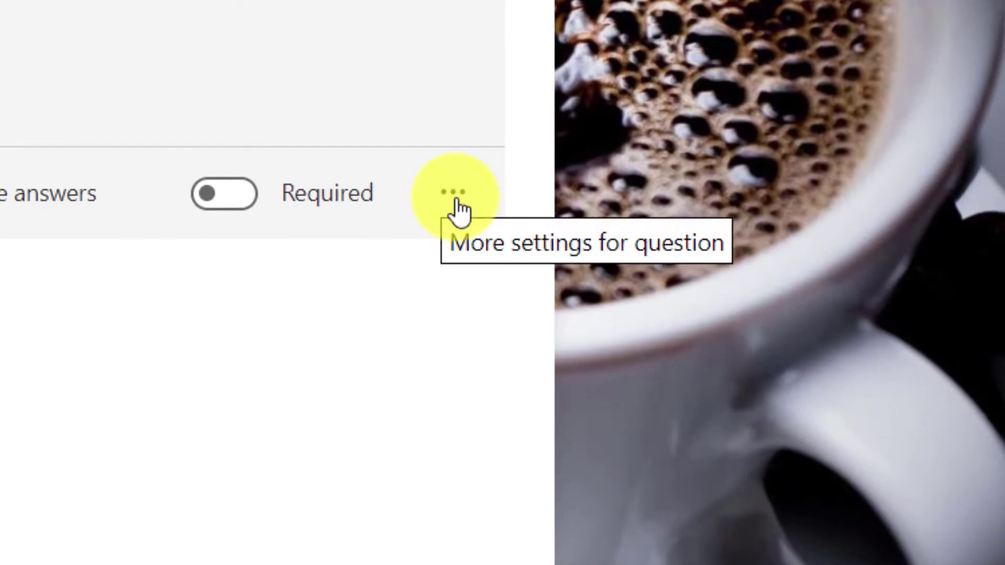
click(457, 206)
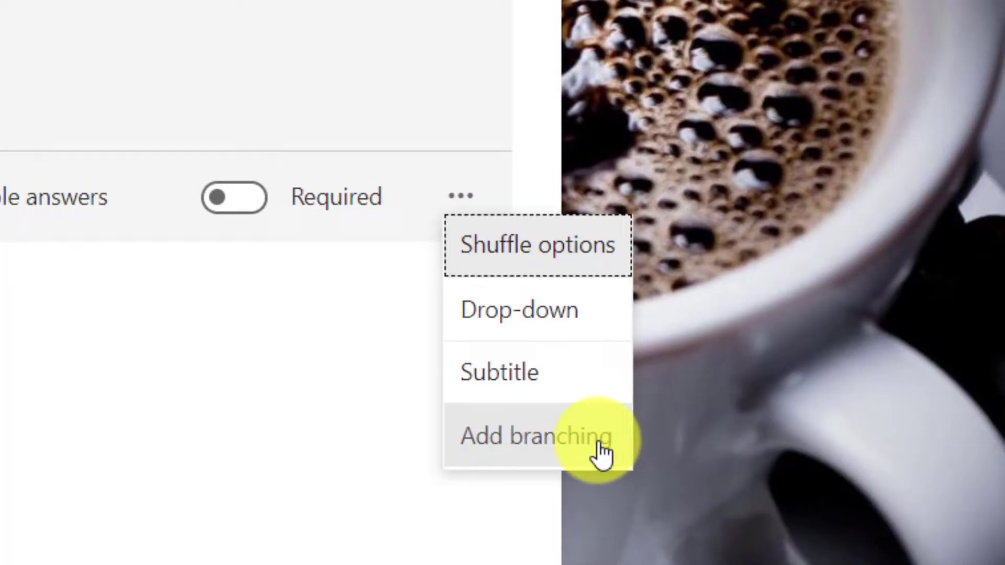
click(596, 454)
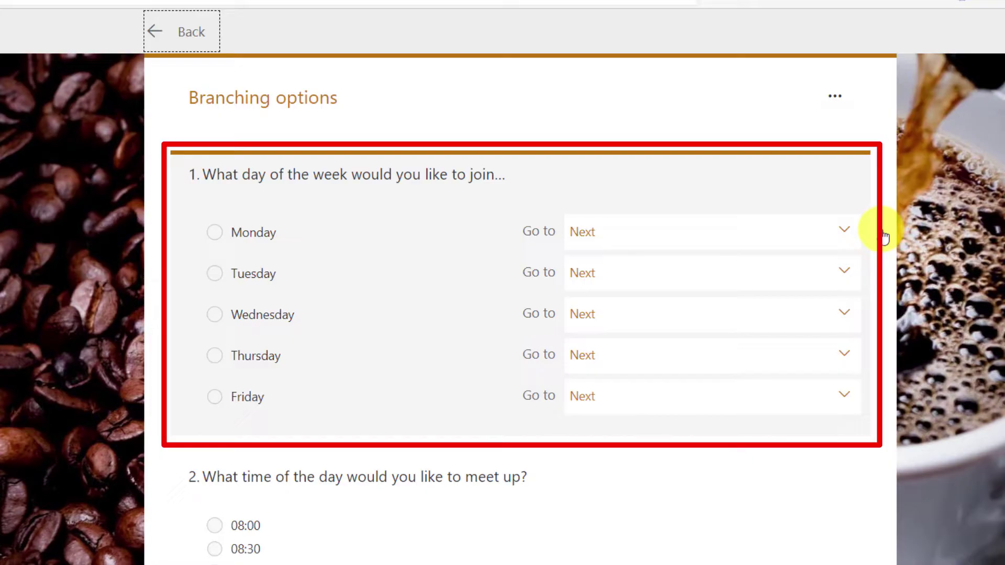
Step: Route question 1's Wednesday and Thursday answers to question 3, 'What time of day would you like to meet up?'
click(648, 320)
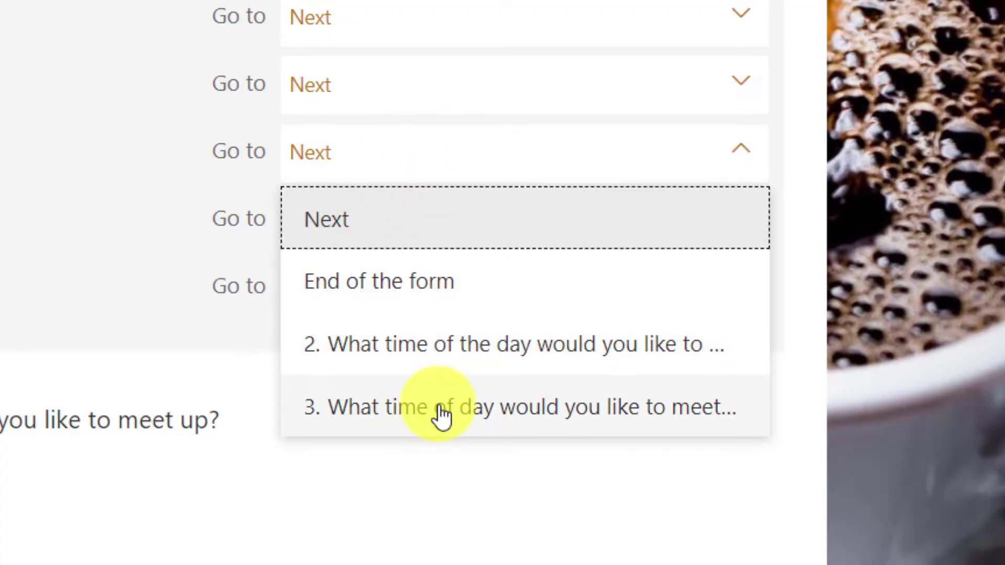
click(443, 413)
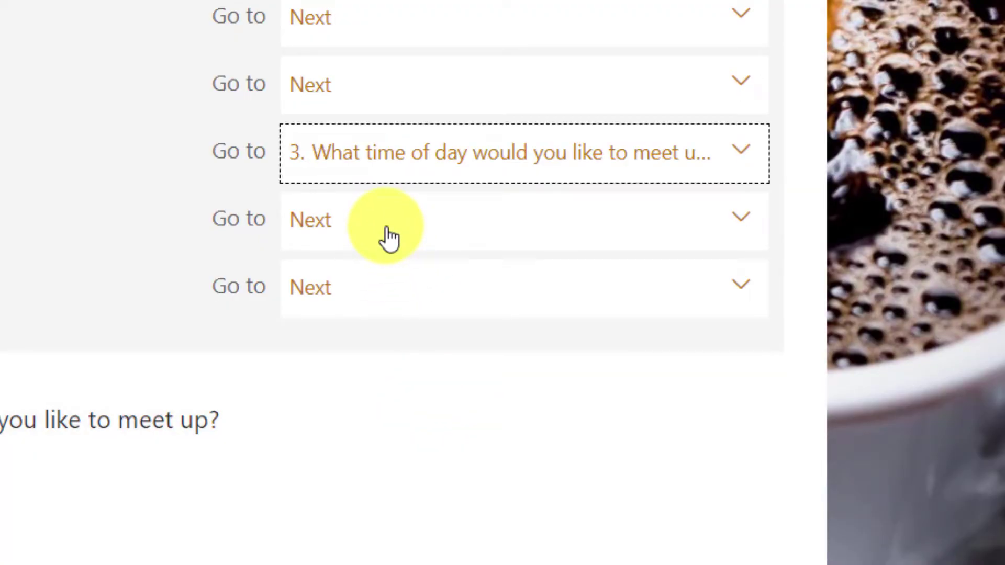
click(387, 229)
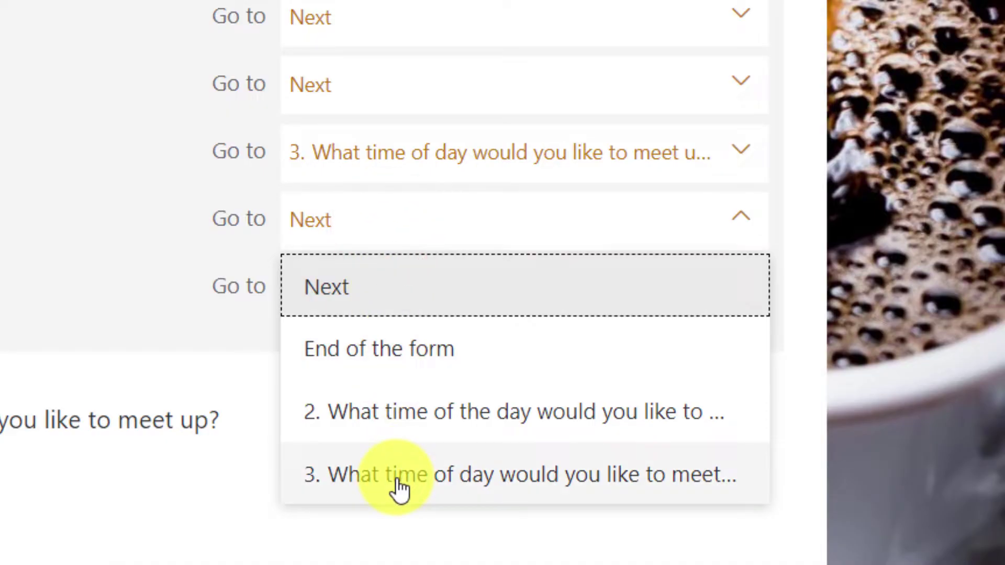
click(400, 488)
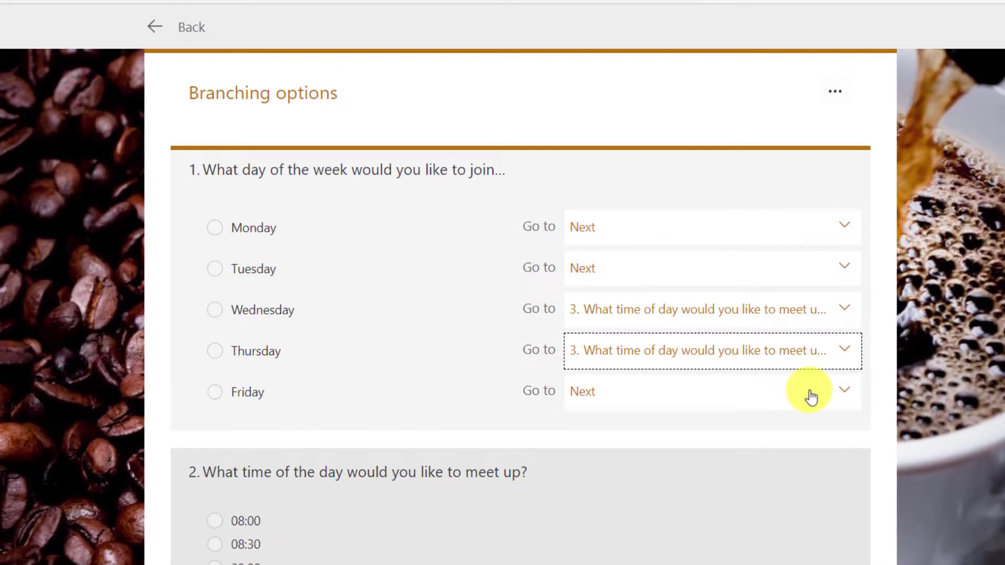
Step: Make question 2's 08:00, 08:30, 09:00 and 09:30 answers go to End of the form
scroll(733, 377, down, 3)
click(585, 382)
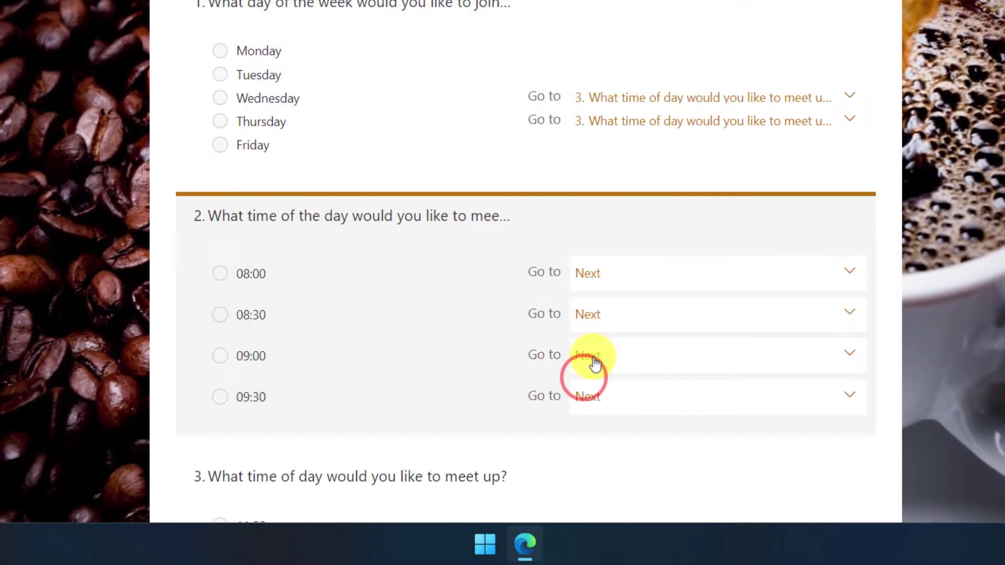
click(634, 263)
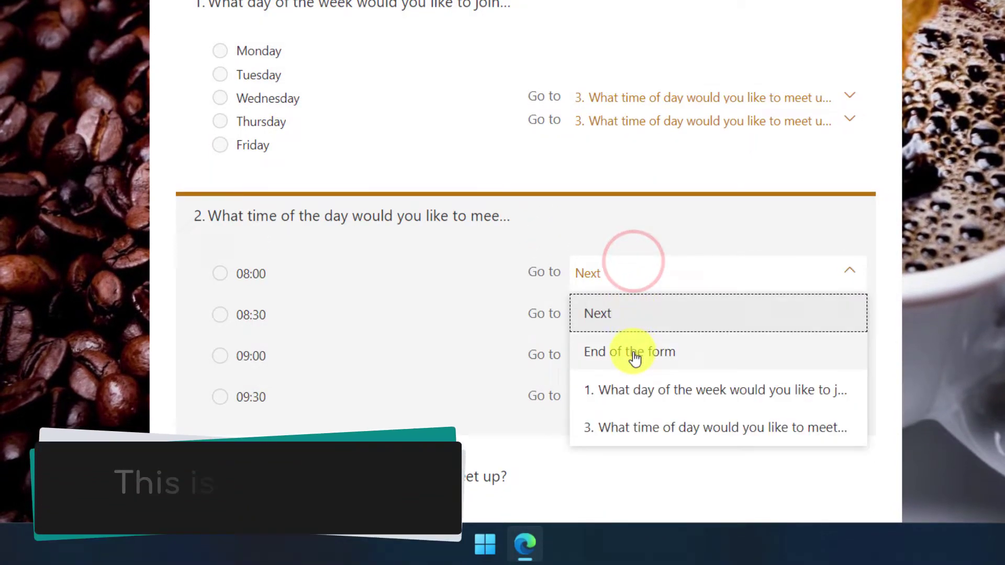
click(631, 352)
click(620, 317)
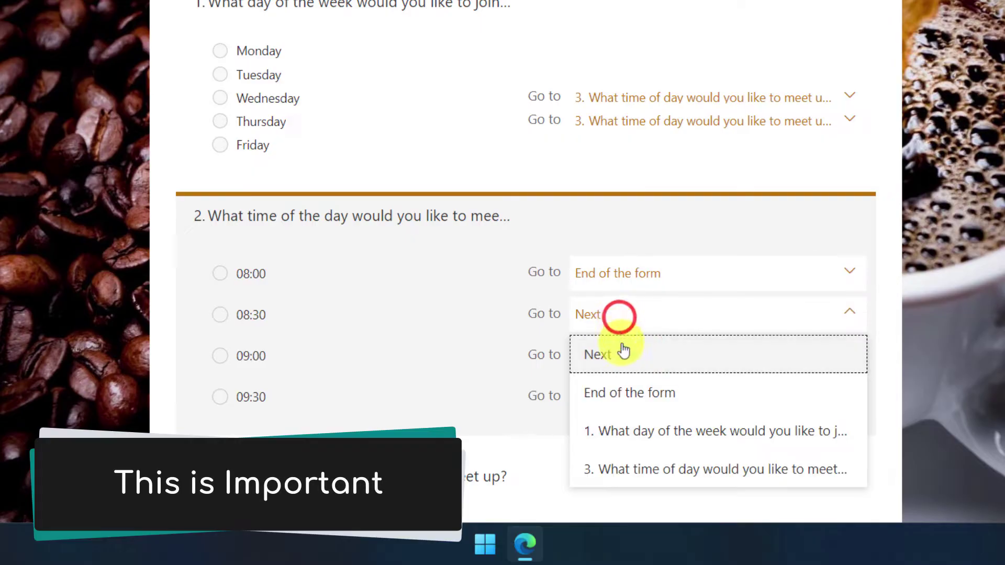
click(627, 388)
click(617, 352)
click(622, 435)
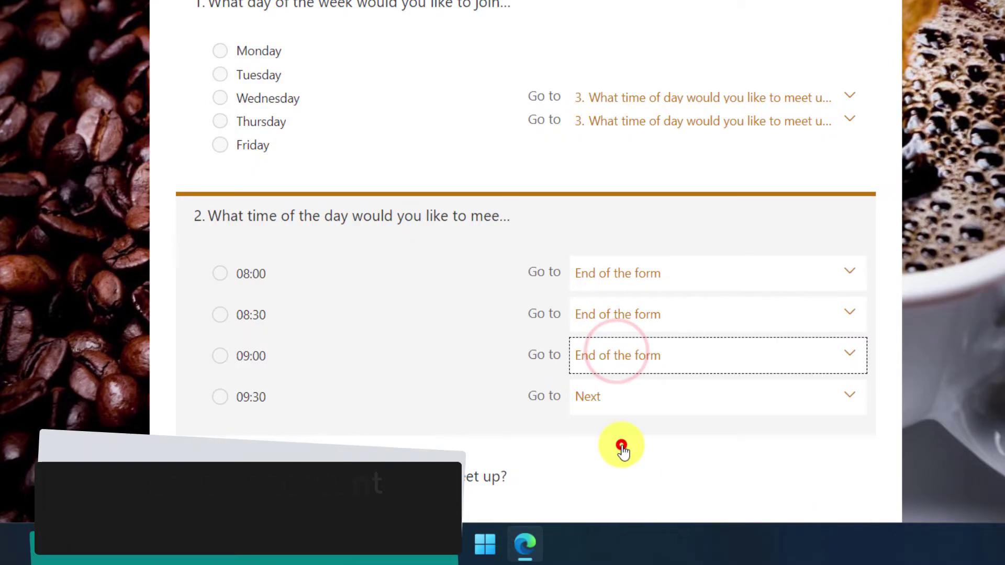
click(620, 408)
click(622, 467)
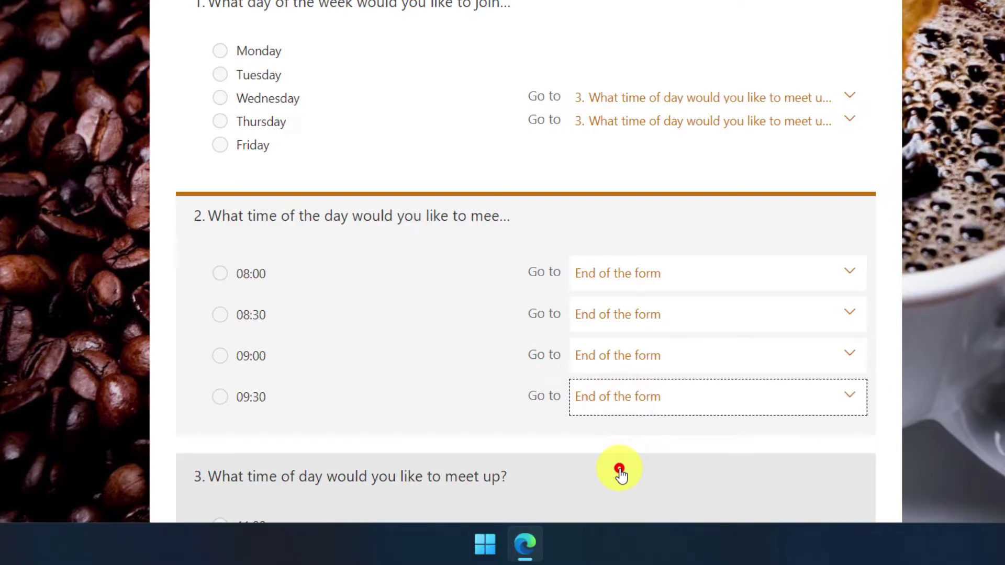
Step: Make question 3's 11:00, 11:30, 12:00 and 12:30 answers go to End of the form
scroll(476, 345, down, 3)
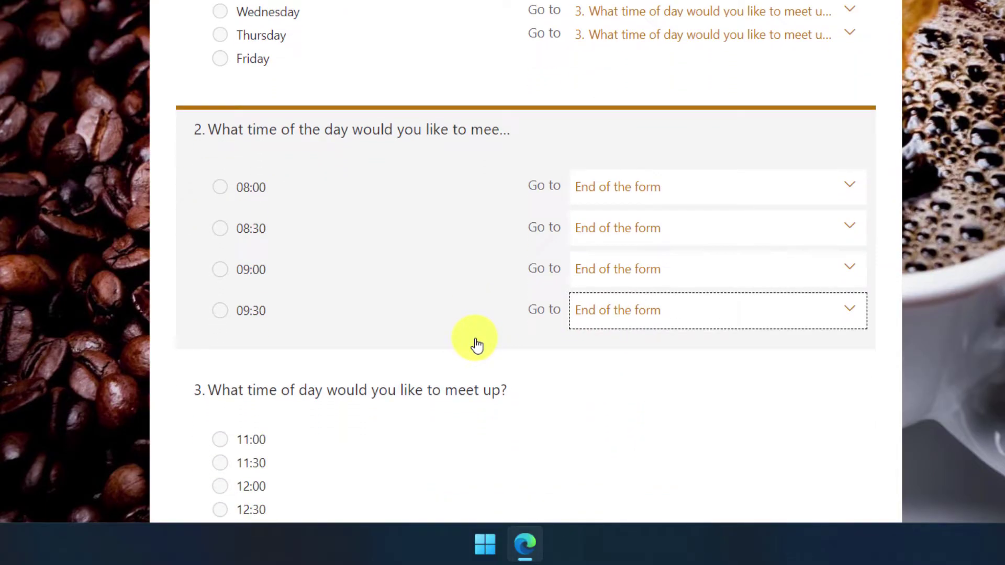
click(542, 392)
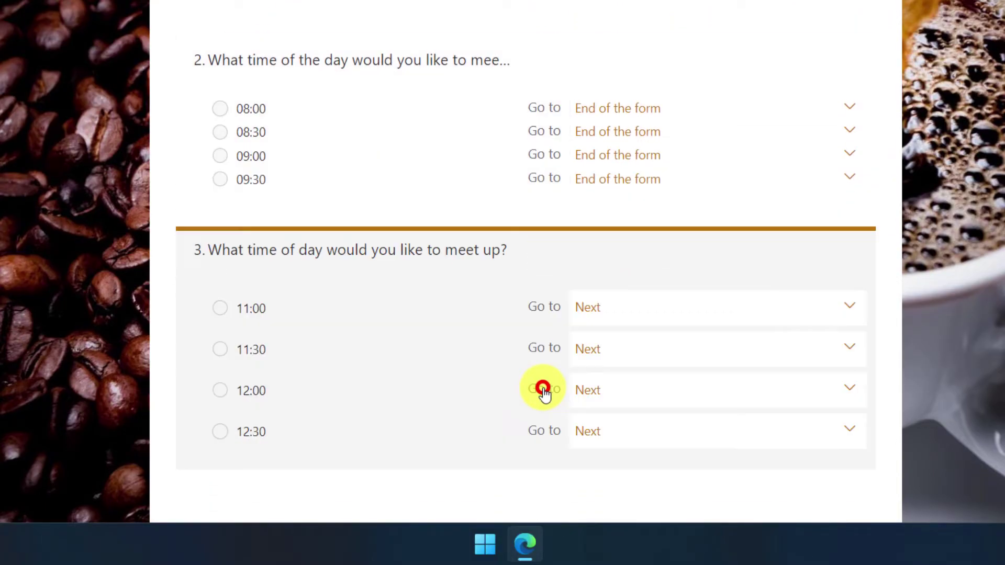
click(633, 313)
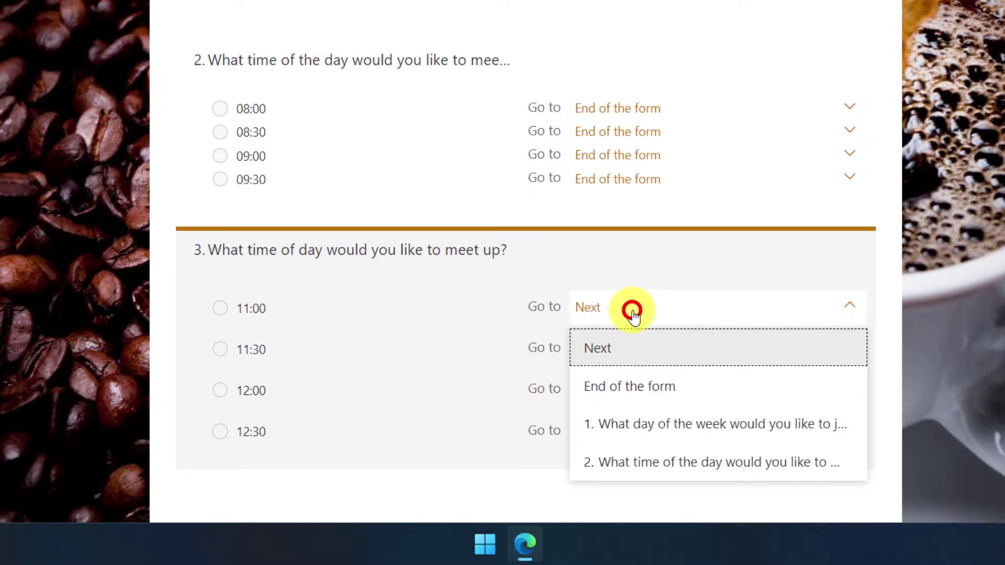
click(615, 386)
click(601, 349)
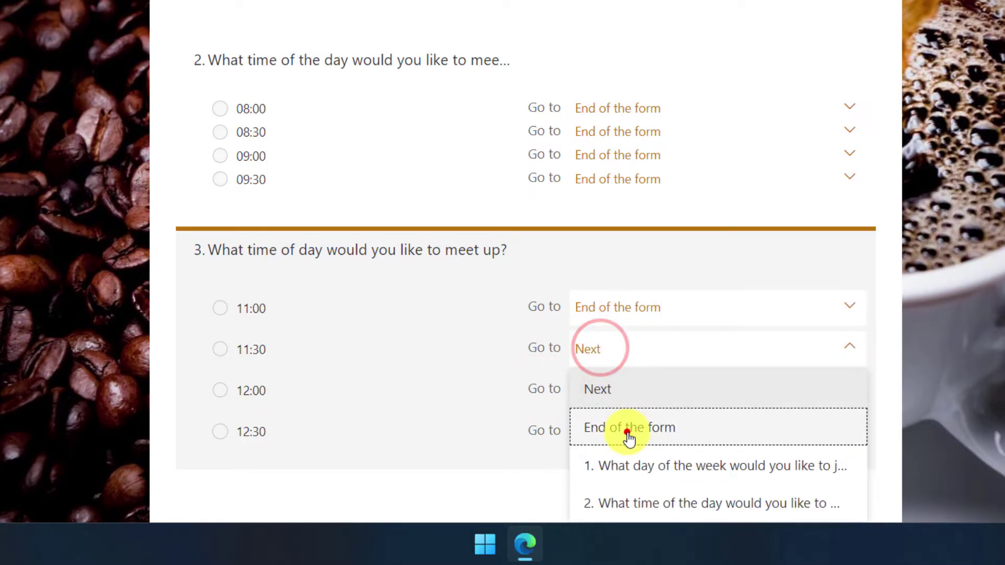
click(626, 431)
click(609, 388)
click(618, 471)
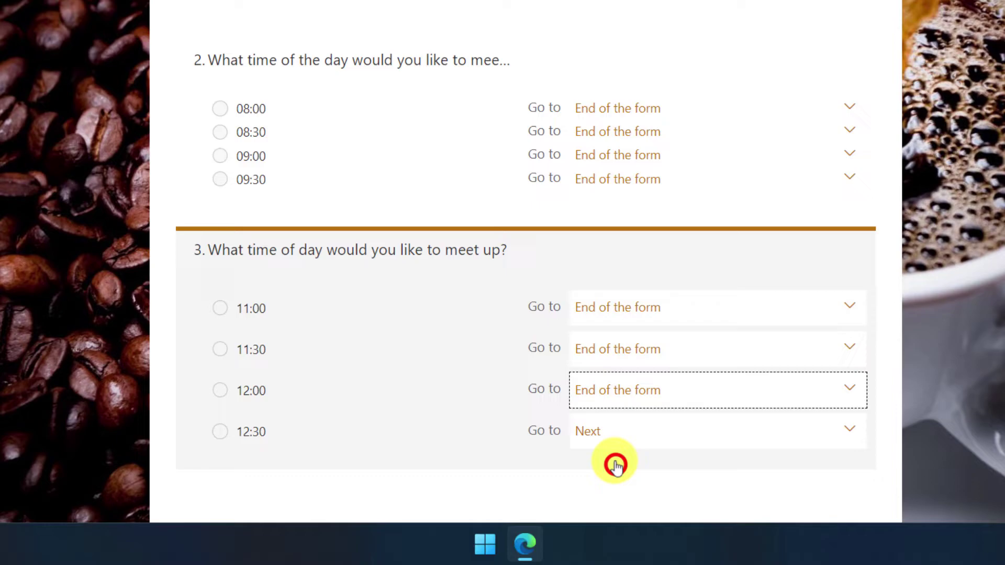
click(607, 435)
click(621, 511)
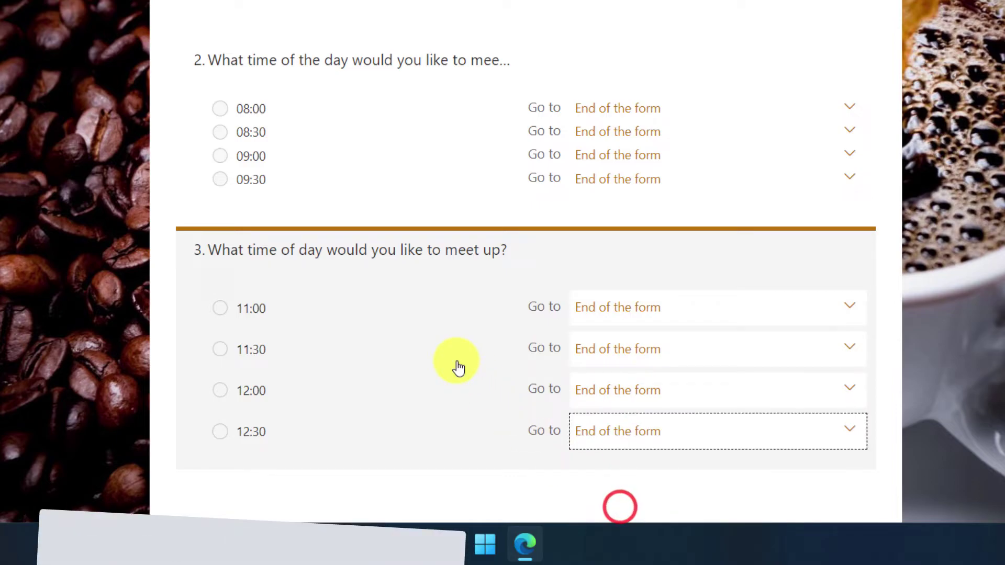
scroll(458, 366, up, 3)
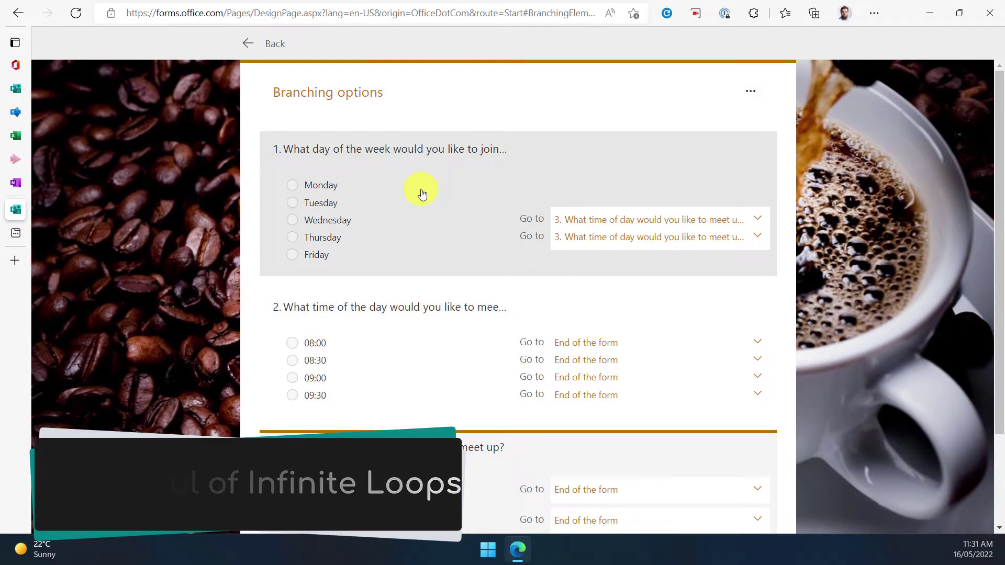
Step: Return from Branching options to the editor and preview the Coffee with Paul form
click(246, 44)
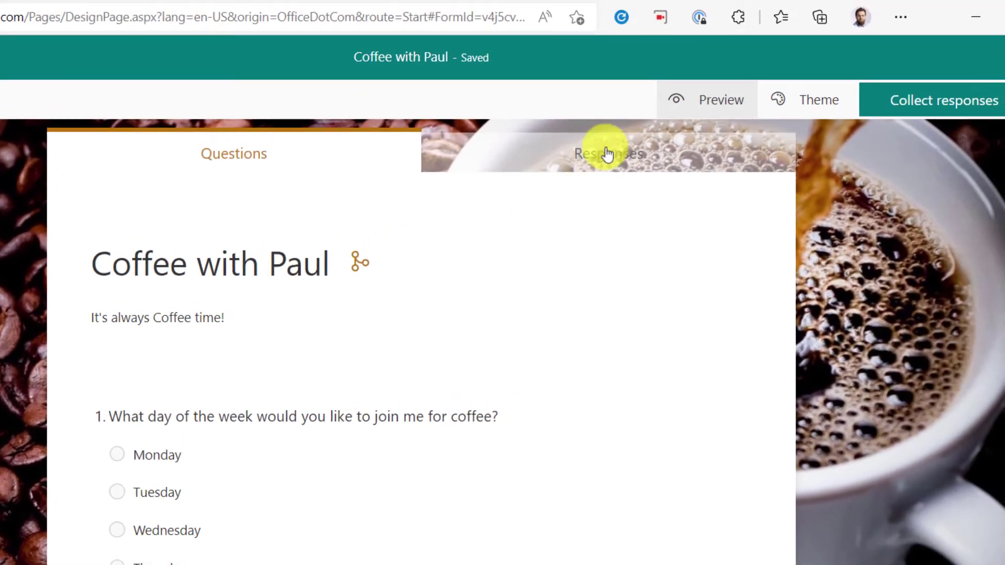
click(708, 100)
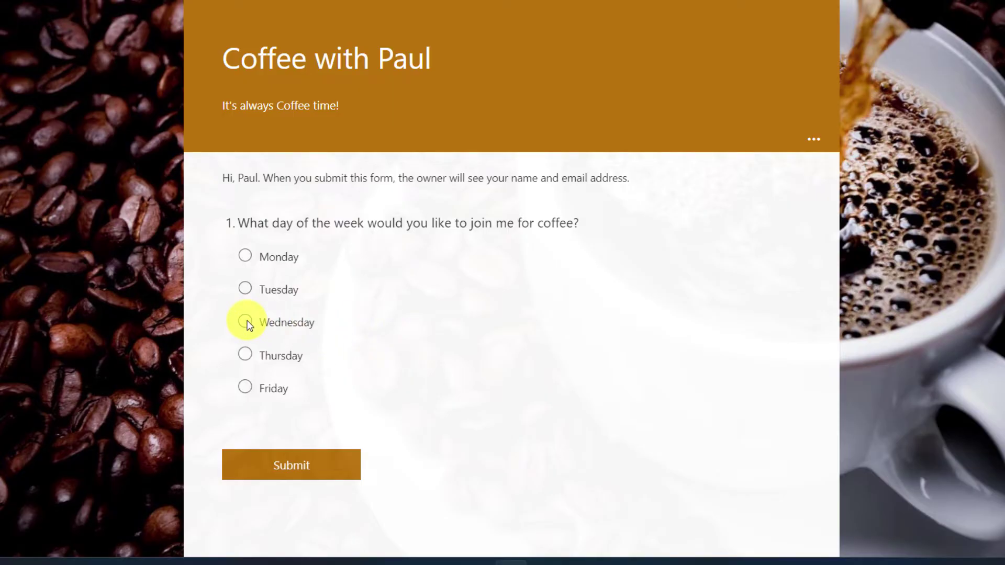
Step: Submit a preview test response answering Tuesday and 08:30
click(248, 293)
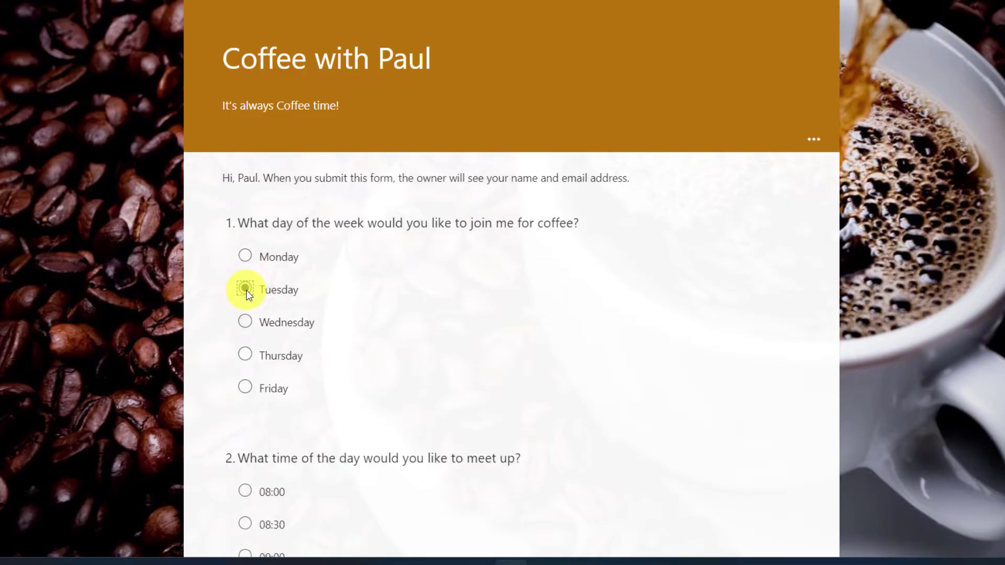
scroll(482, 353, down, 4)
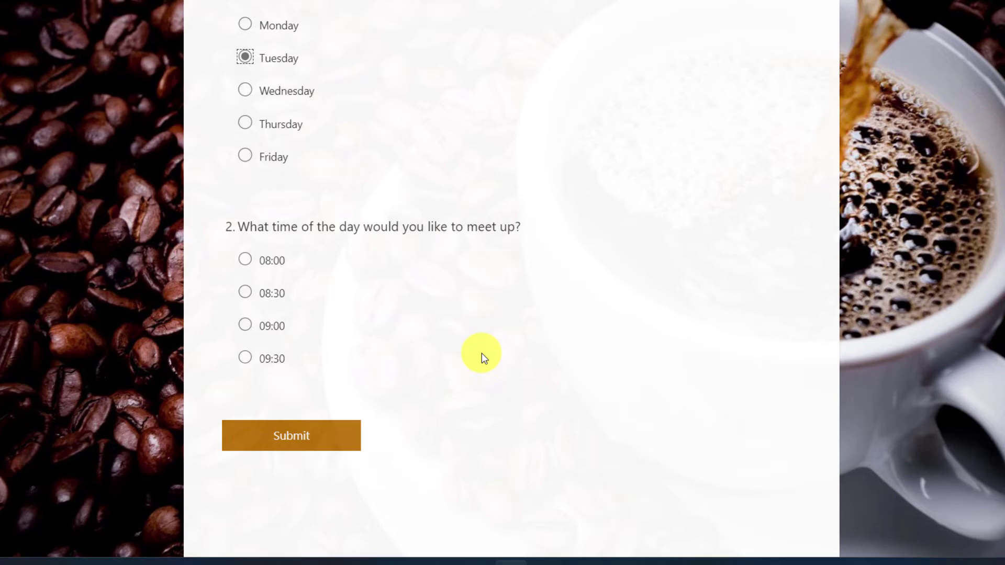
click(244, 291)
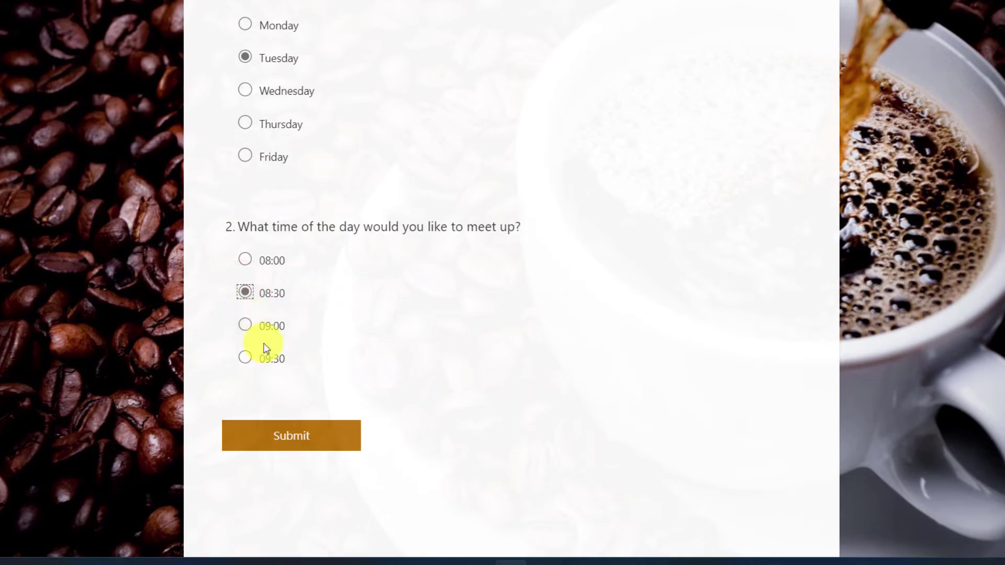
click(297, 434)
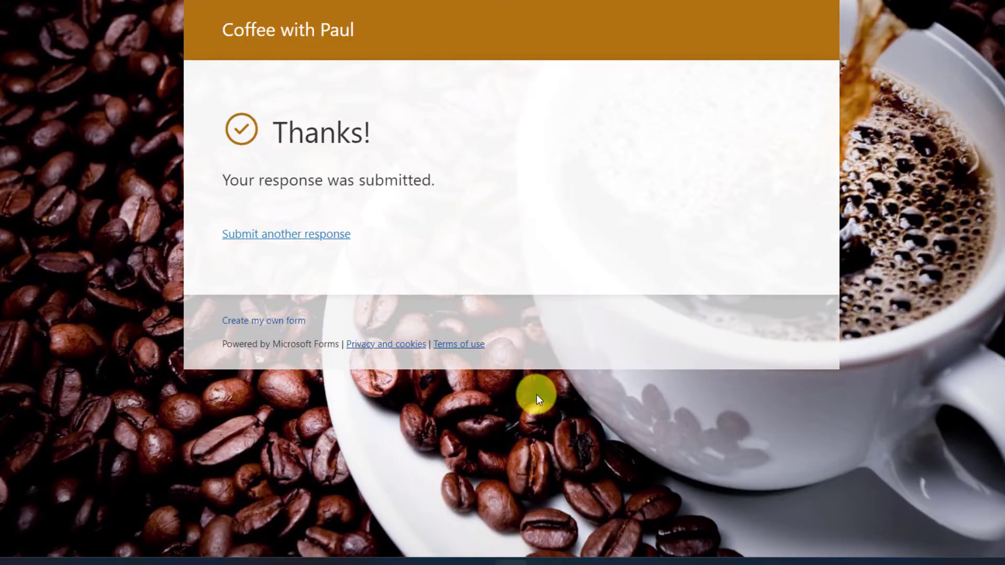
Step: Submit another test response of Wednesday and 12:00, then leave the preview and minimize Edge
click(308, 234)
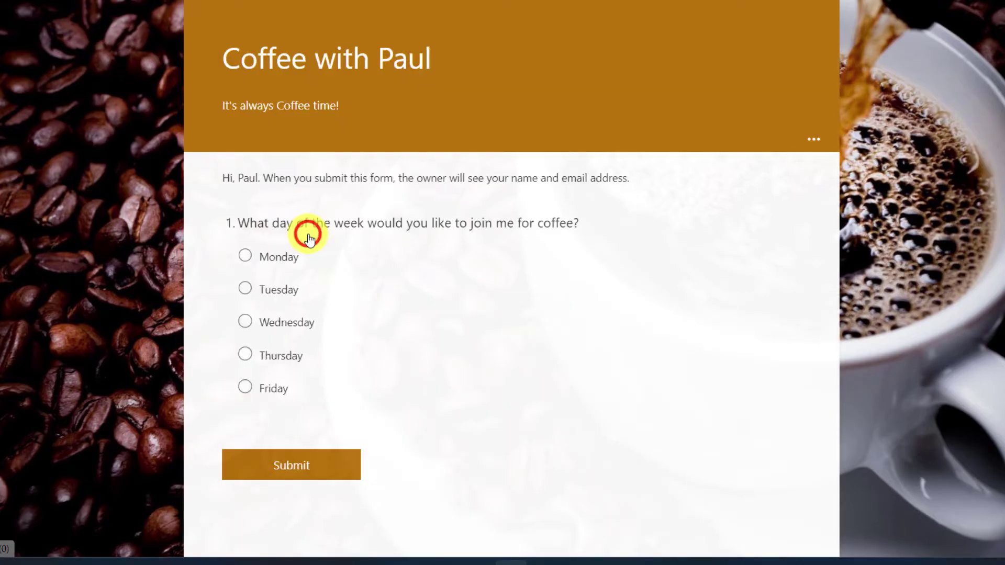
click(246, 322)
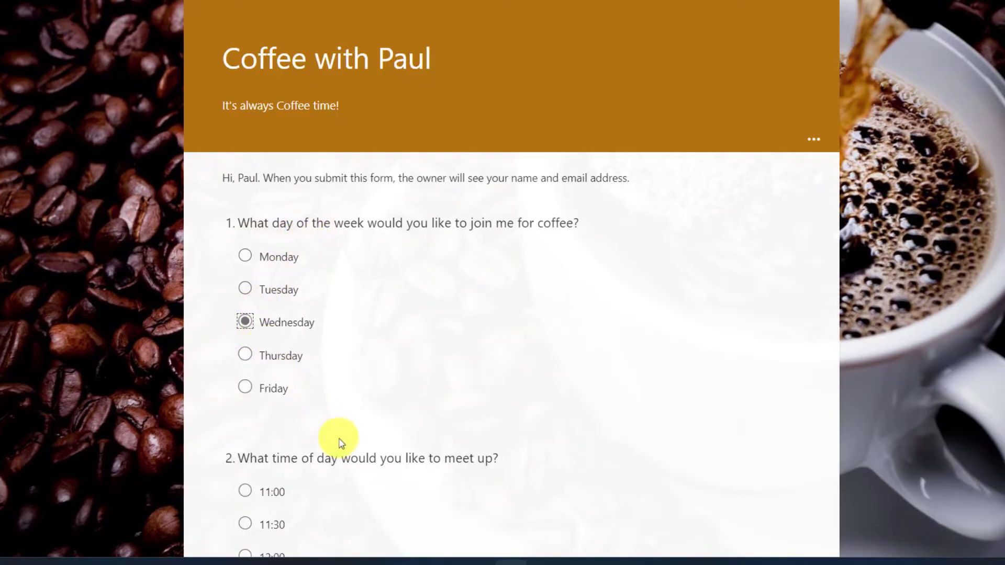
scroll(381, 493, down, 5)
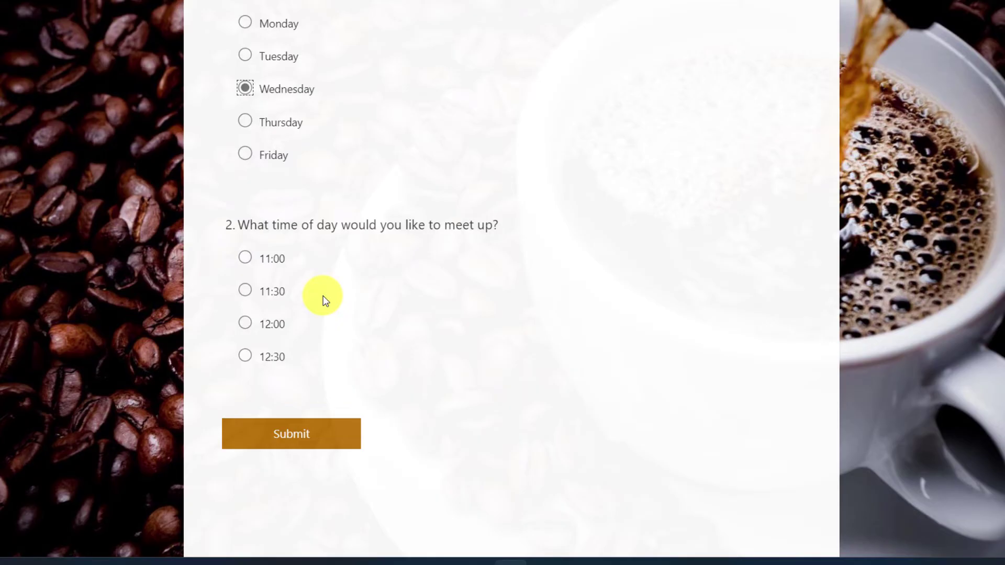
click(245, 323)
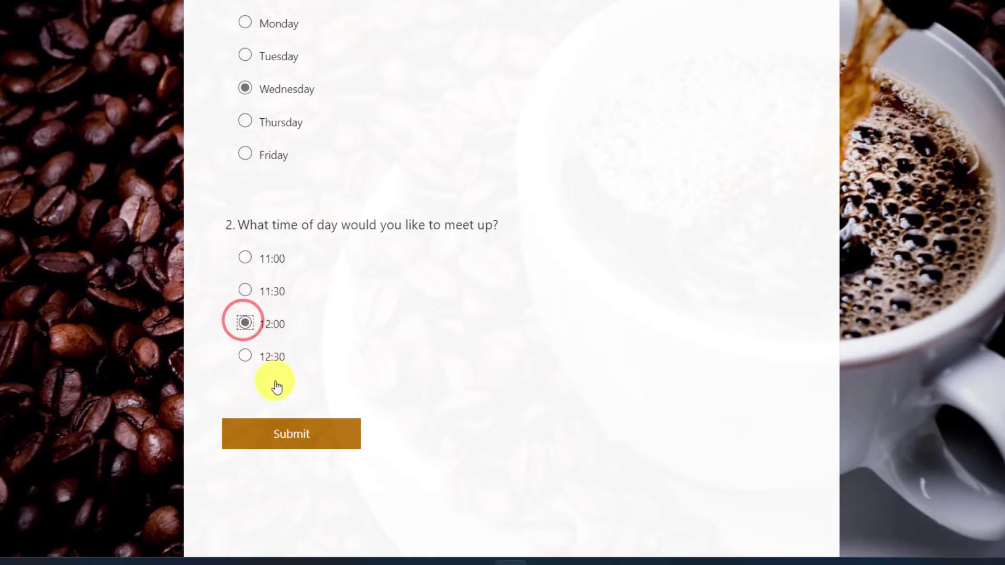
click(309, 445)
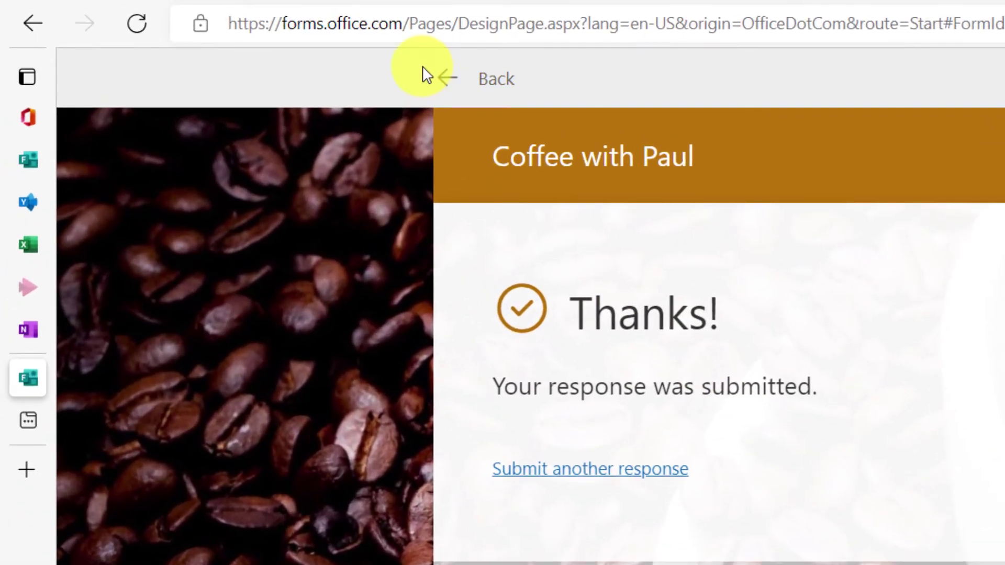
click(431, 71)
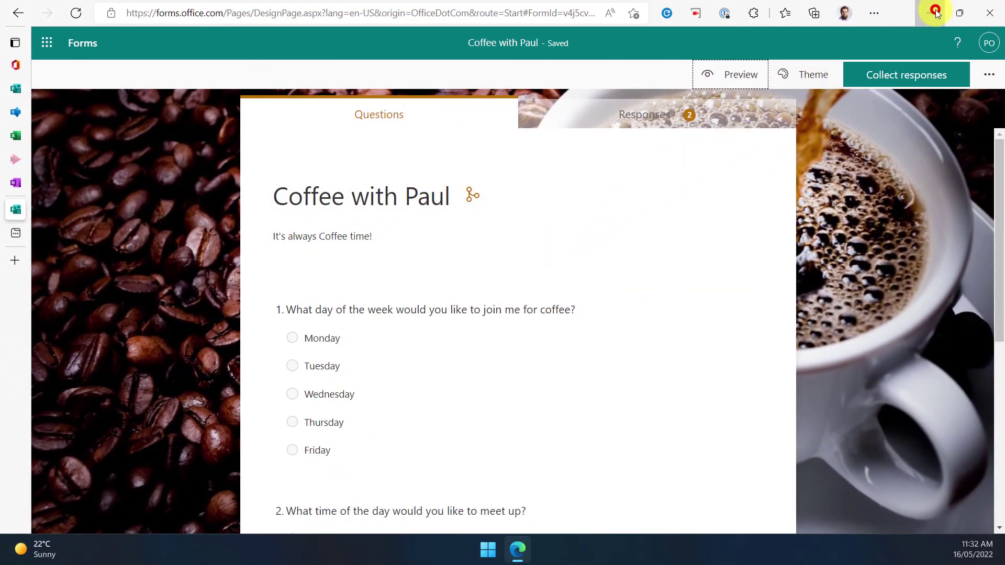
click(935, 12)
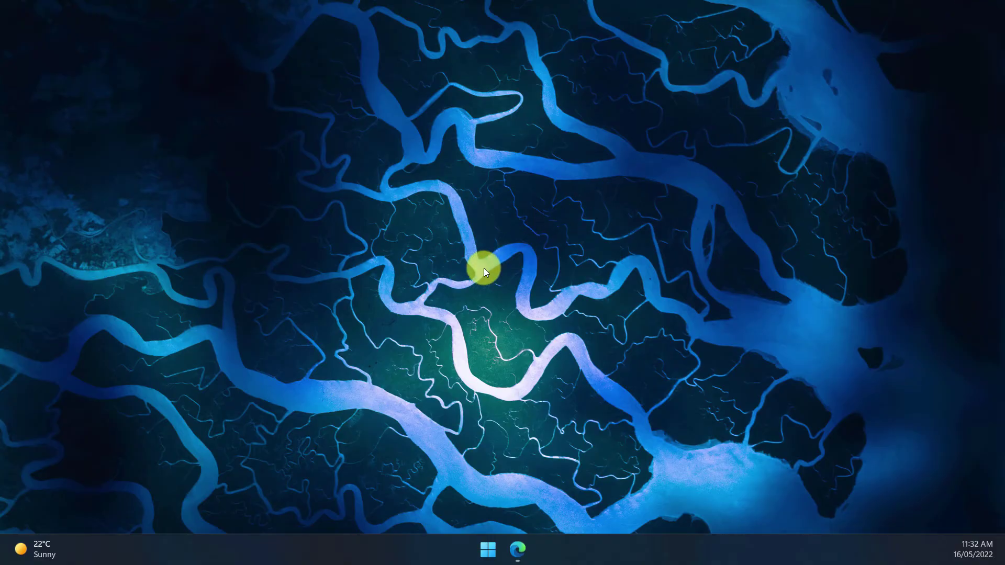